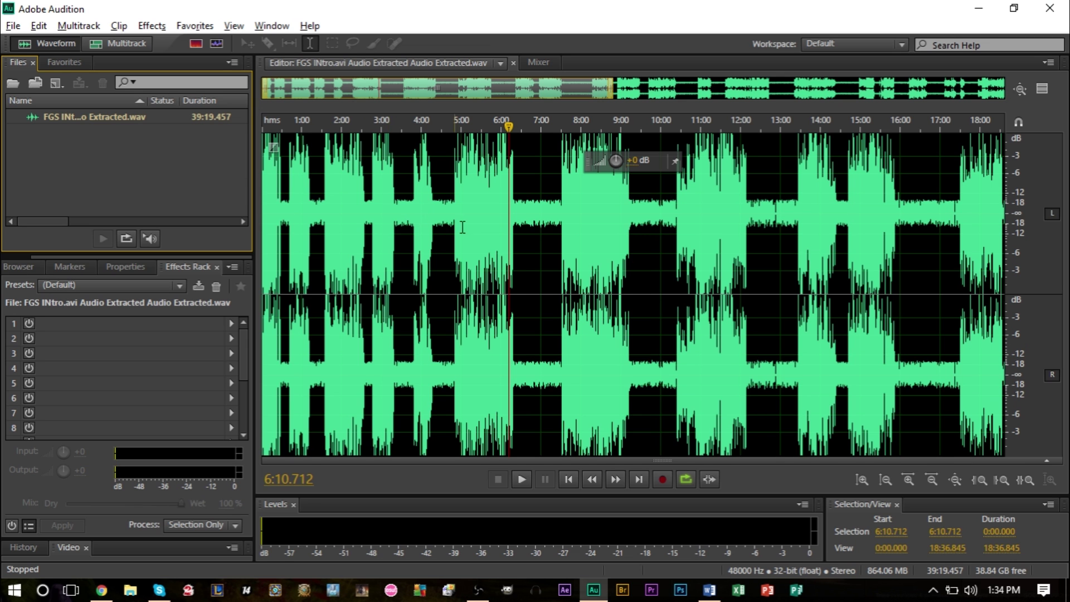
- Scroll the waveform view to show the whole extracted interview WAV
{"action": "scroll", "coordinate": [450, 219], "scroll_direction": "up", "scroll_amount": 3}
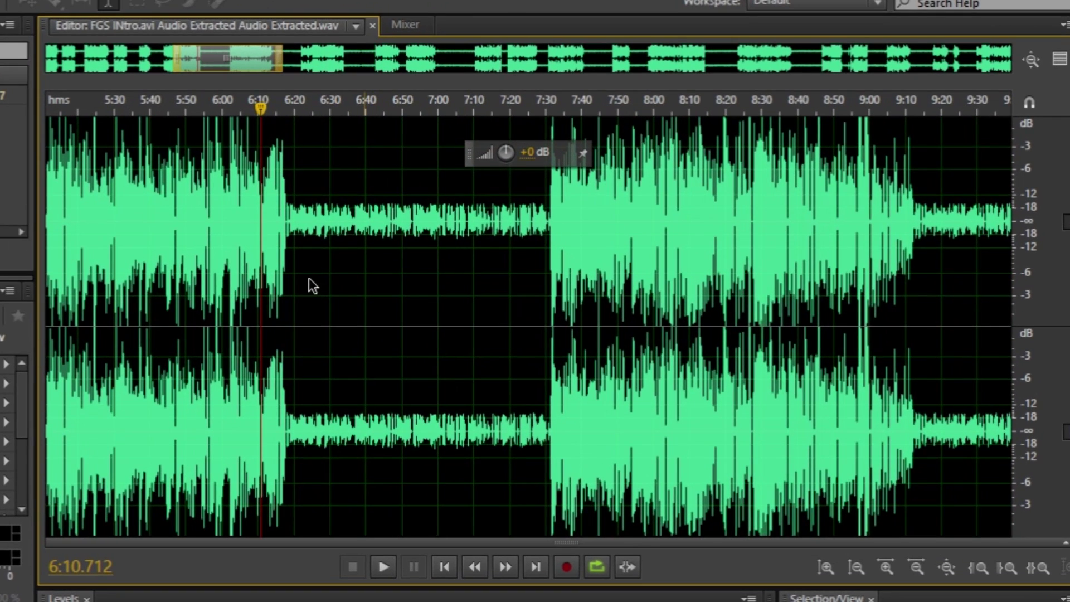
- Test selections around the quiet stretch near 6:19–7:29, then clear them with the playhead at 6:37
{"action": "left_click_drag", "start_coordinate": [370, 273], "coordinate": [594, 254]}
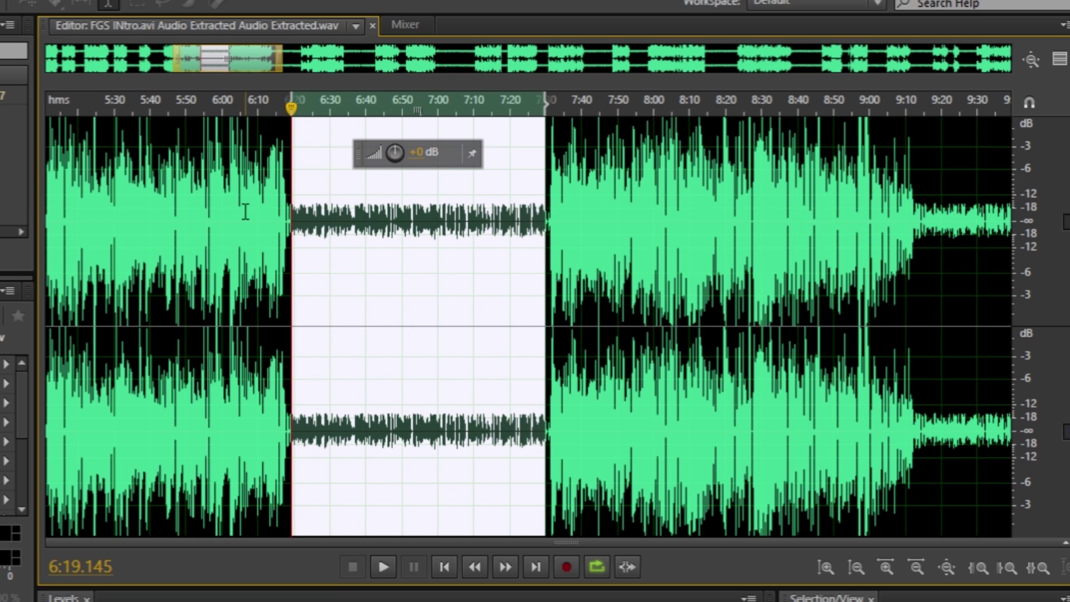
{"action": "left_click", "coordinate": [363, 245]}
{"action": "key", "text": "ctrl+a"}
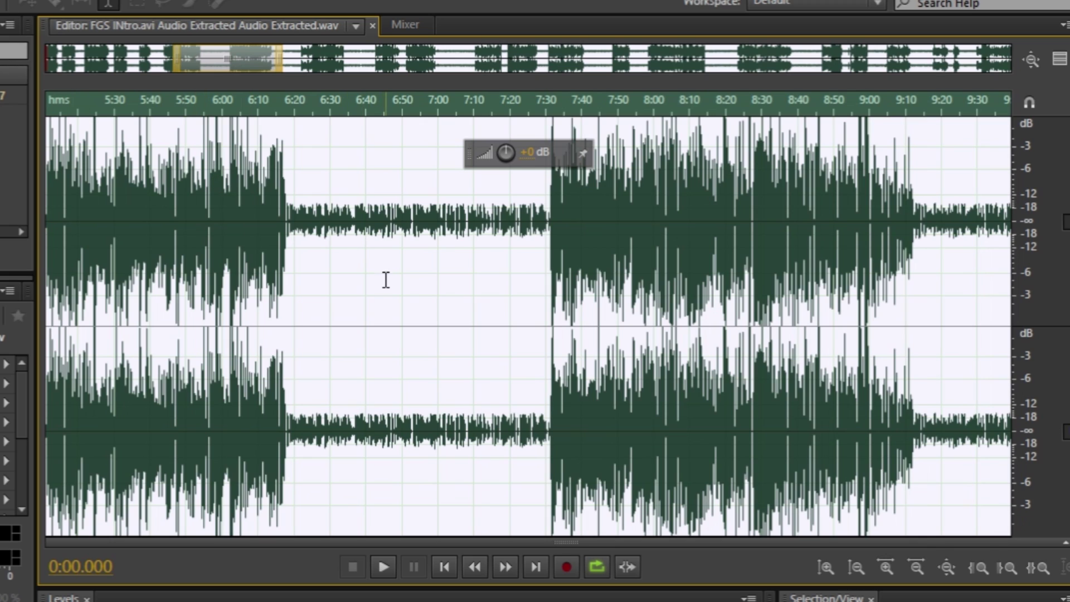
{"action": "left_click", "coordinate": [356, 289]}
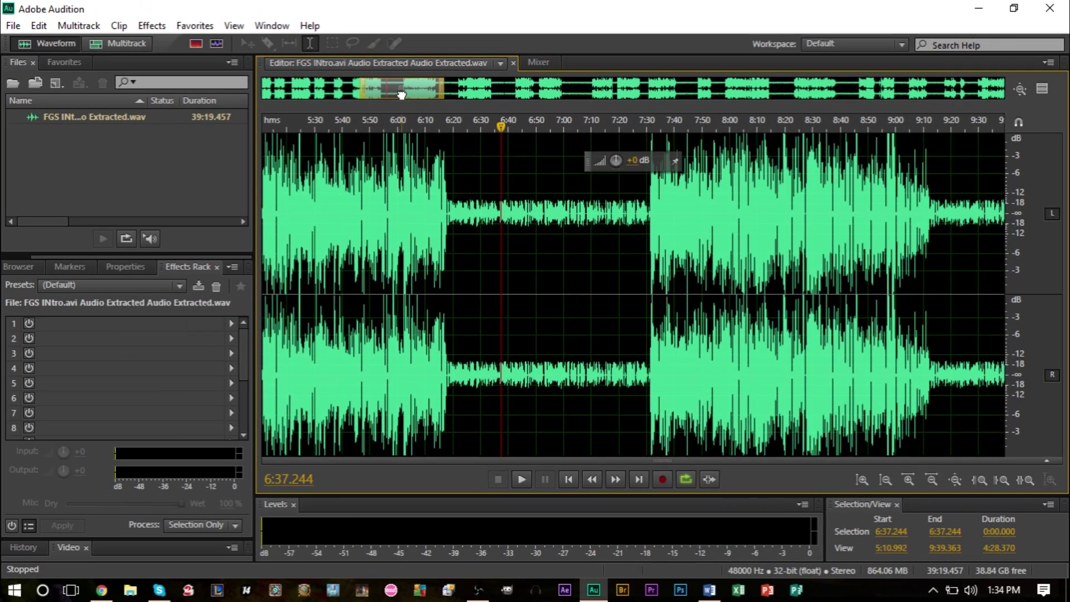
- Zoom the waveform to the opening, about 0:17–0:53, with the playhead at 0:26
{"action": "left_click_drag", "start_coordinate": [213, 61], "coordinate": [19, 65]}
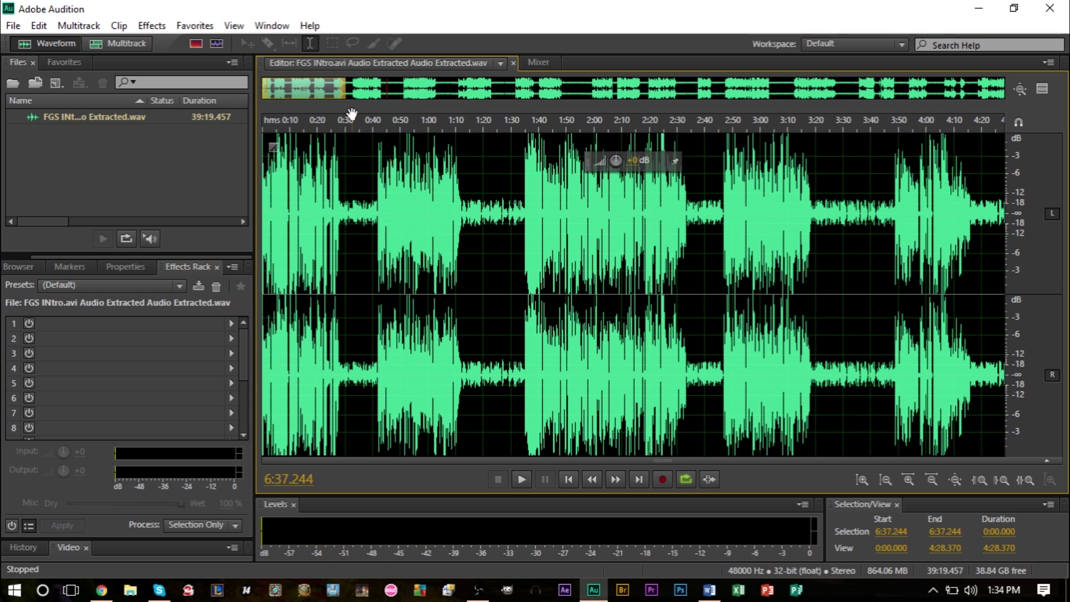
{"action": "scroll", "coordinate": [319, 248], "scroll_direction": "up", "scroll_amount": 2}
{"action": "scroll", "coordinate": [320, 246], "scroll_direction": "up", "scroll_amount": 1}
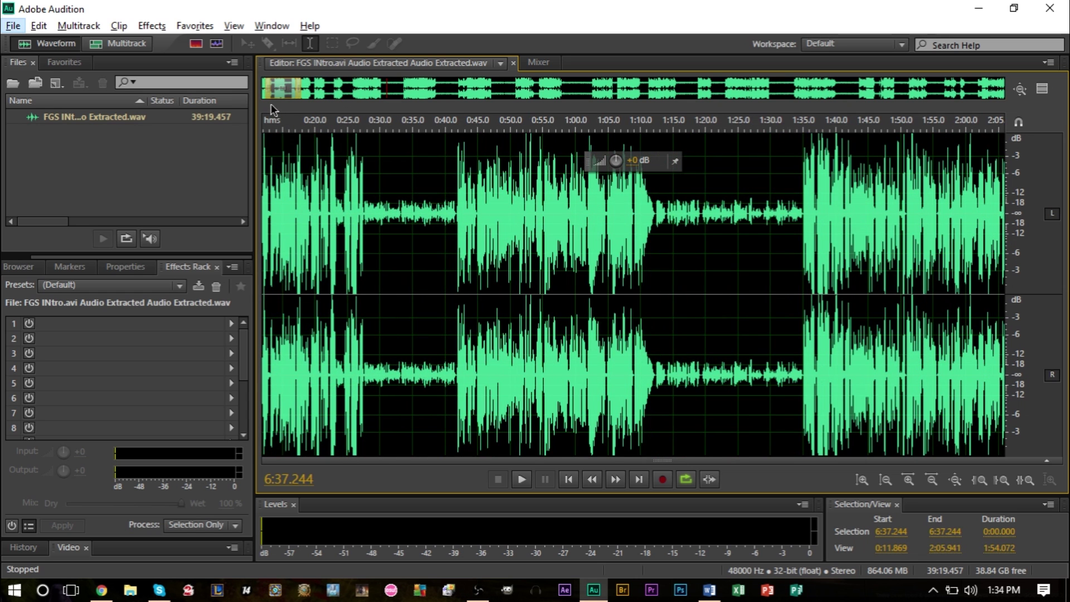
{"action": "left_click_drag", "start_coordinate": [290, 93], "coordinate": [274, 92]}
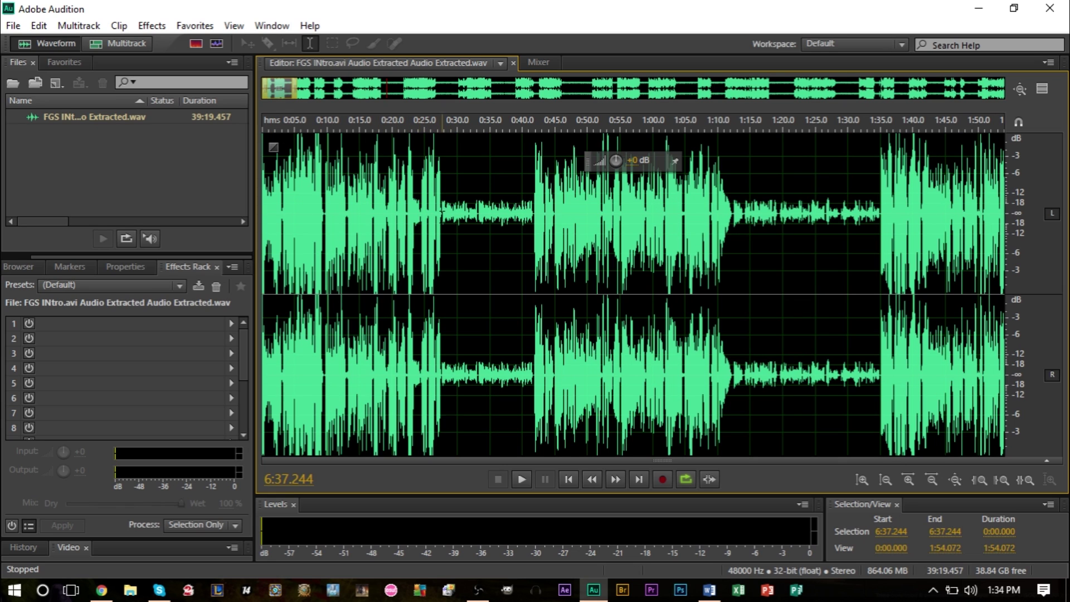
{"action": "scroll", "coordinate": [424, 241], "scroll_direction": "up", "scroll_amount": 3}
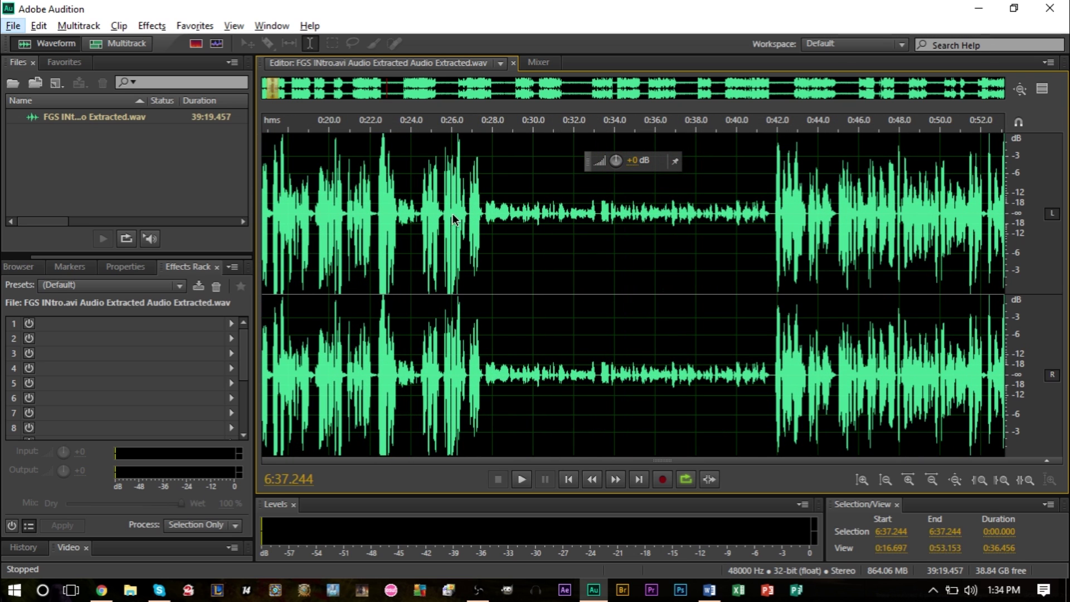
{"action": "left_click", "coordinate": [452, 223]}
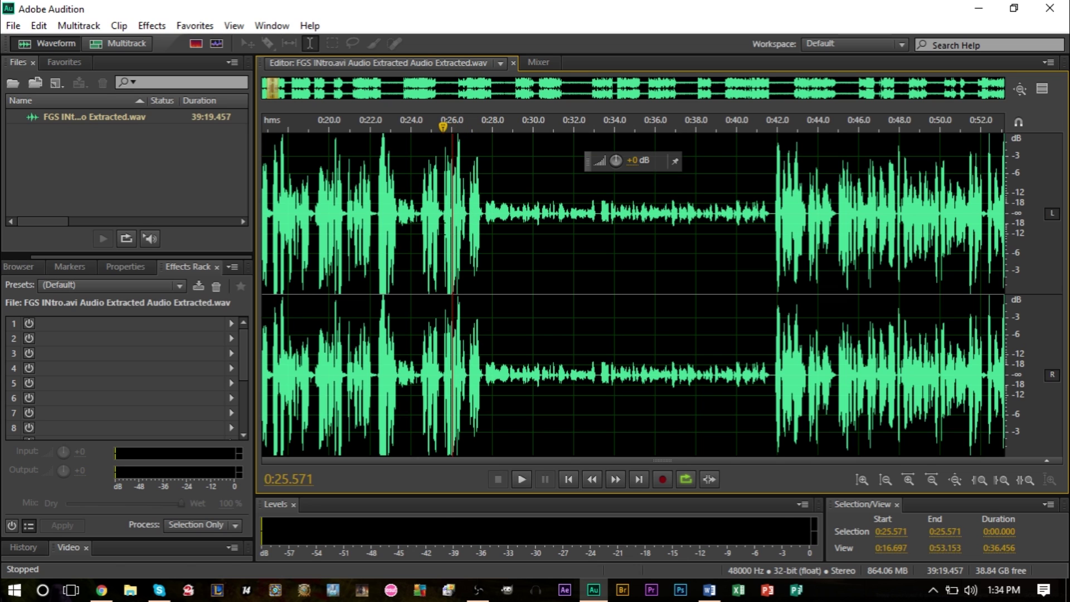
- Play the audio from 0:25.571, jump to the loud speech at 0:40, then stop
{"action": "left_click", "coordinate": [443, 223]}
{"action": "key", "text": "space"}
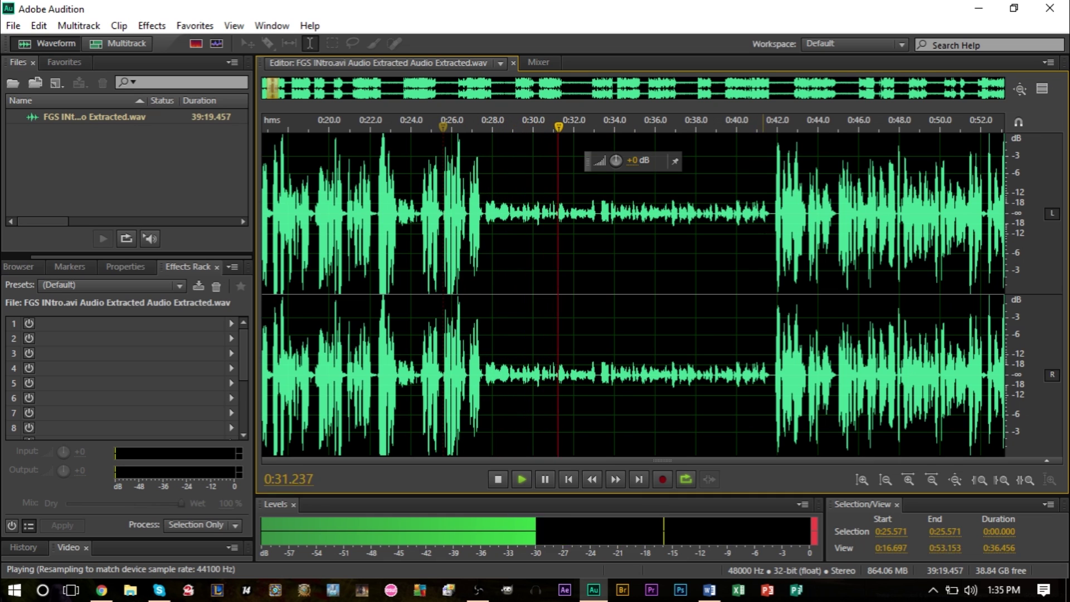
{"action": "left_click", "coordinate": [750, 223]}
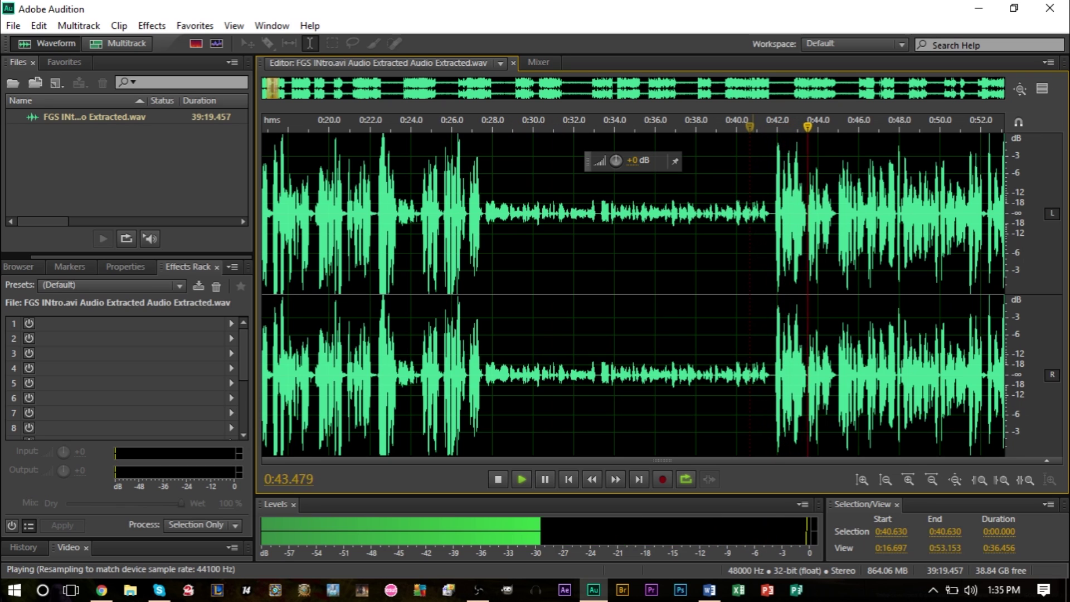
{"action": "key", "text": "space"}
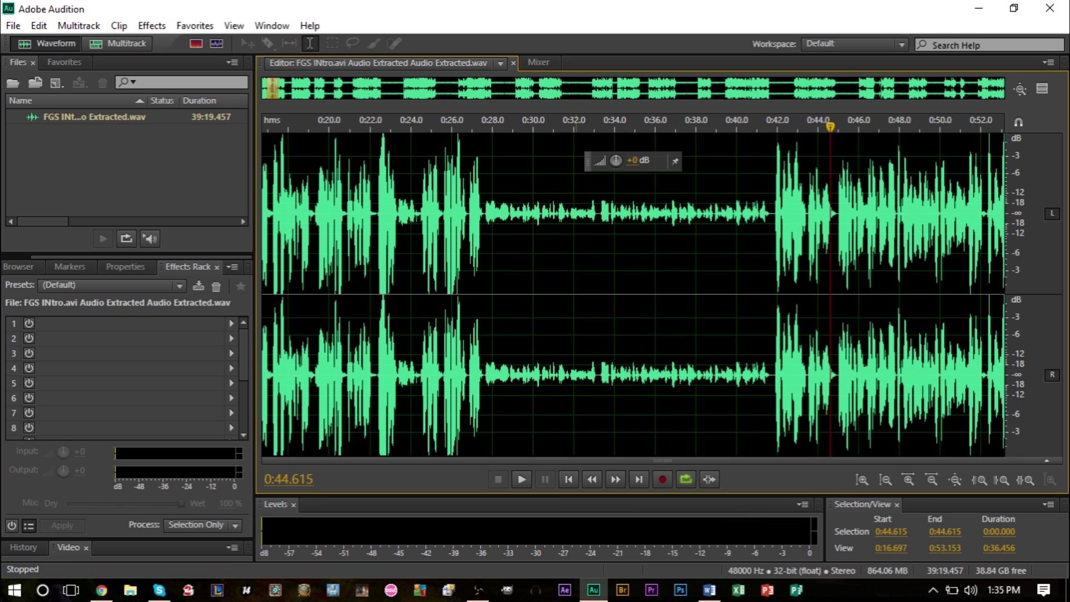
- Select test ranges of quiet and louder speech between 0:20.5 and 0:41.6
{"action": "left_click_drag", "start_coordinate": [489, 240], "coordinate": [770, 240]}
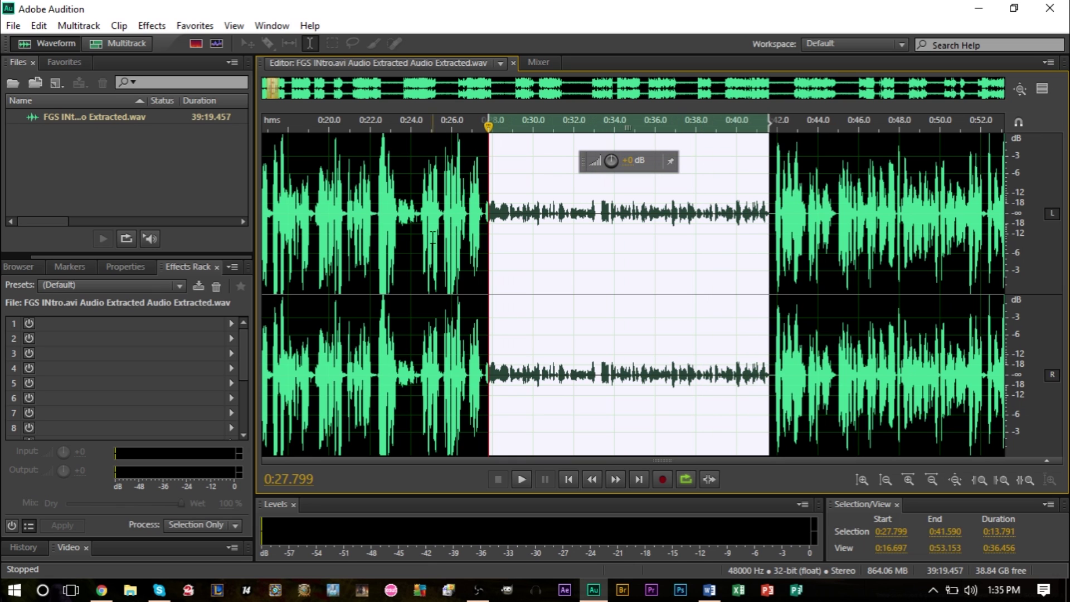
{"action": "left_click_drag", "start_coordinate": [341, 240], "coordinate": [561, 240]}
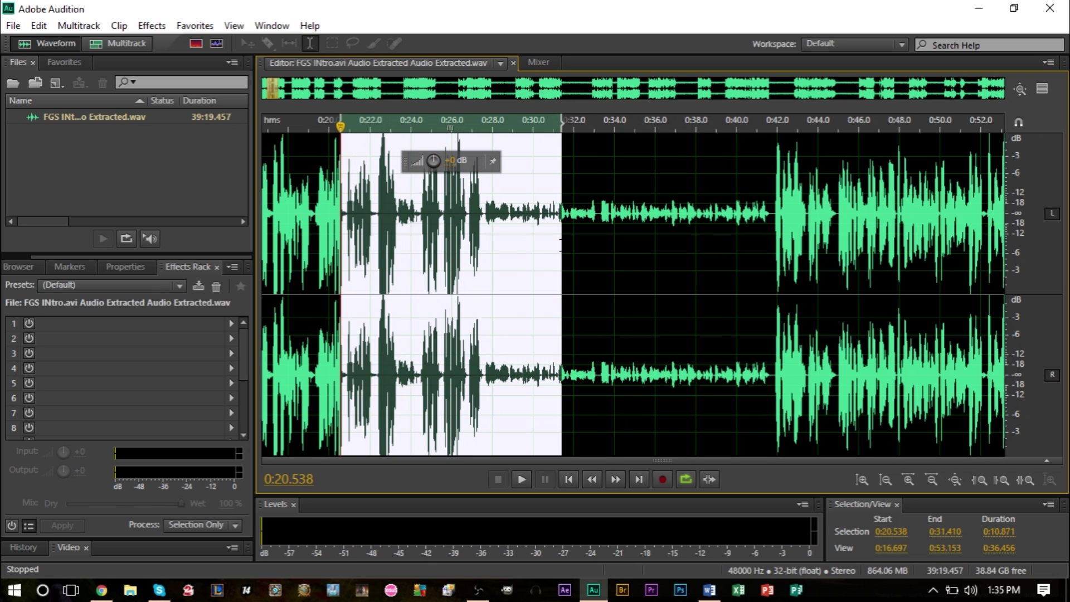
{"action": "left_click", "coordinate": [523, 240]}
{"action": "left_click_drag", "start_coordinate": [482, 223], "coordinate": [841, 223]}
{"action": "left_click", "coordinate": [681, 228]}
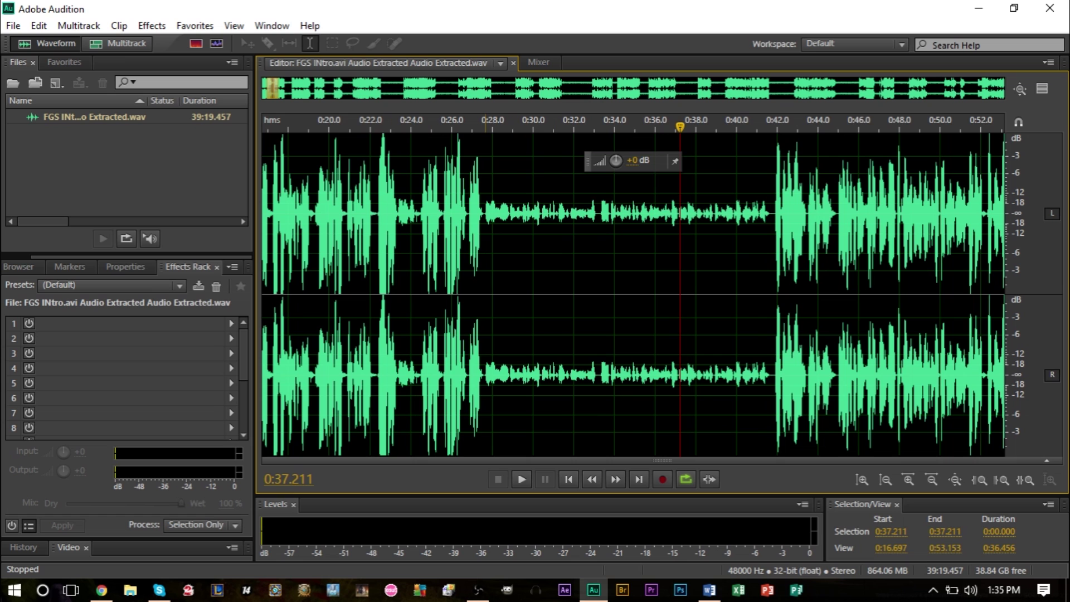
{"action": "left_click_drag", "start_coordinate": [504, 246], "coordinate": [674, 246]}
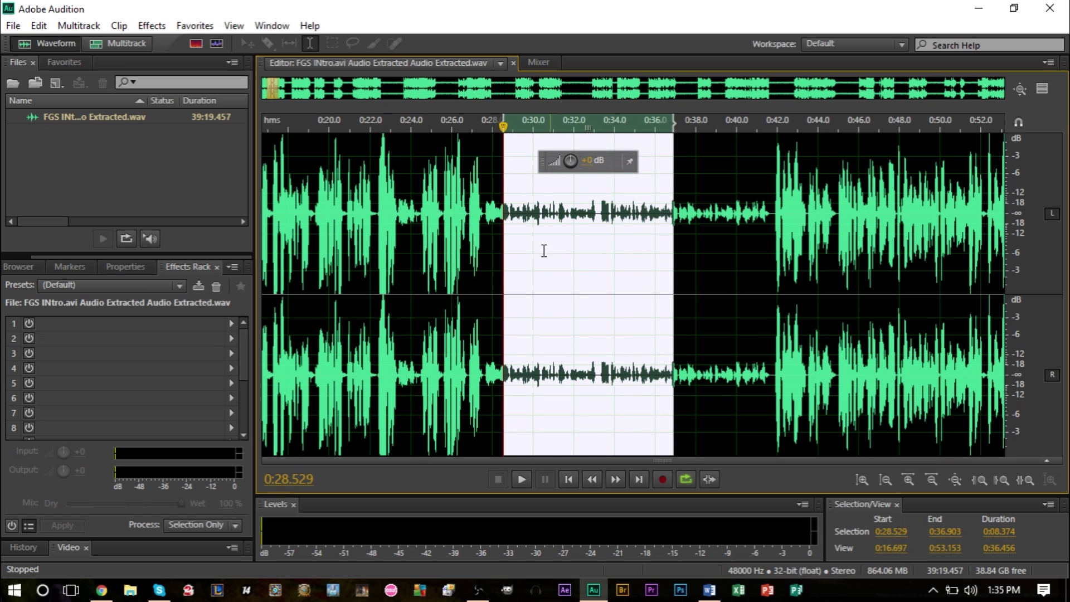
- Zoom out to show about 0:00–2:55 and select the entire recording
{"action": "scroll", "coordinate": [450, 255], "scroll_direction": "down", "scroll_amount": 5}
{"action": "left_click_drag", "start_coordinate": [338, 239], "coordinate": [791, 240]}
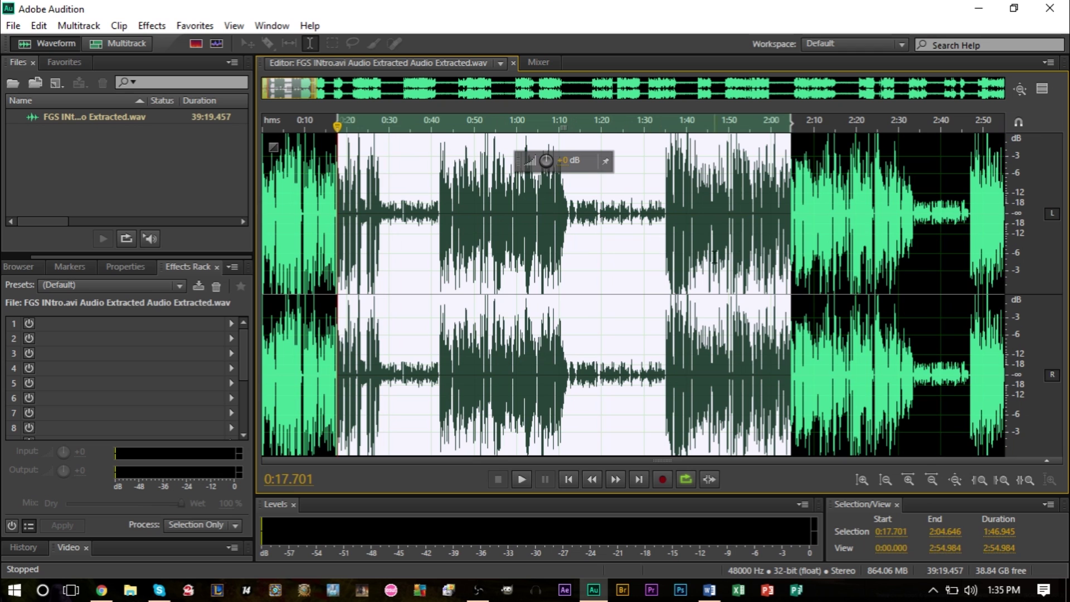
{"action": "key", "text": "ctrl+a"}
{"action": "left_click", "coordinate": [506, 245]}
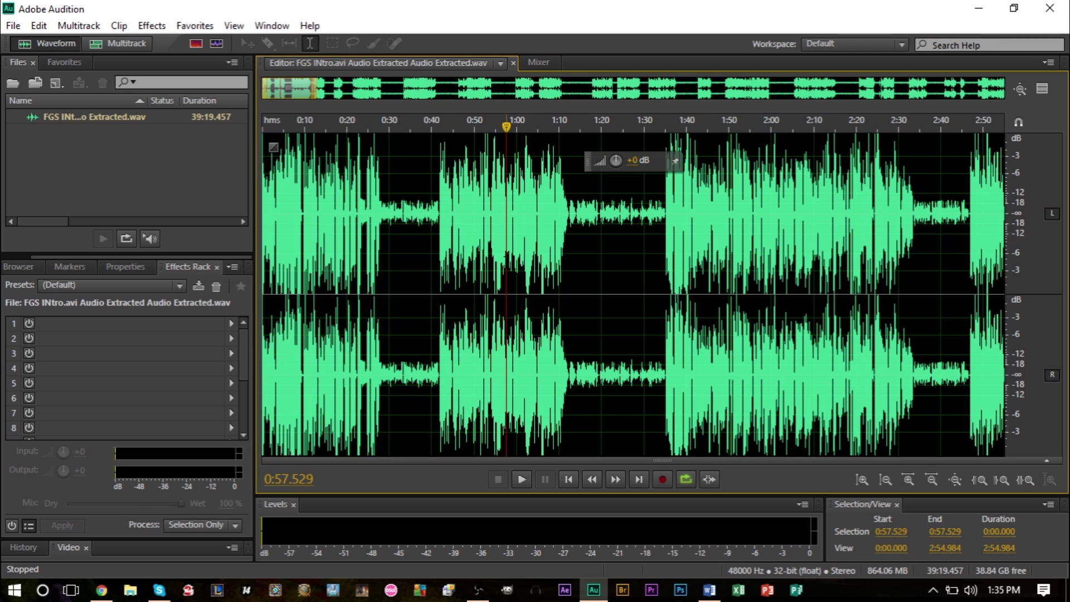
{"action": "key", "text": "ctrl+a"}
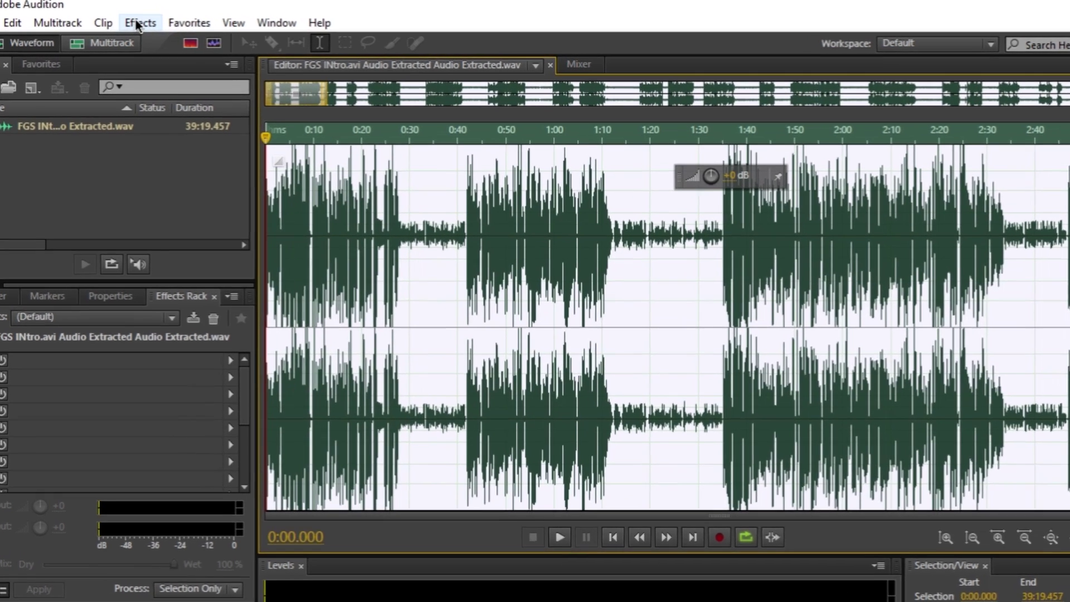
- Open the Speech Volume Leveler, expand and collapse its Advanced compressor and noise gate options, then close it
{"action": "left_click", "coordinate": [137, 22]}
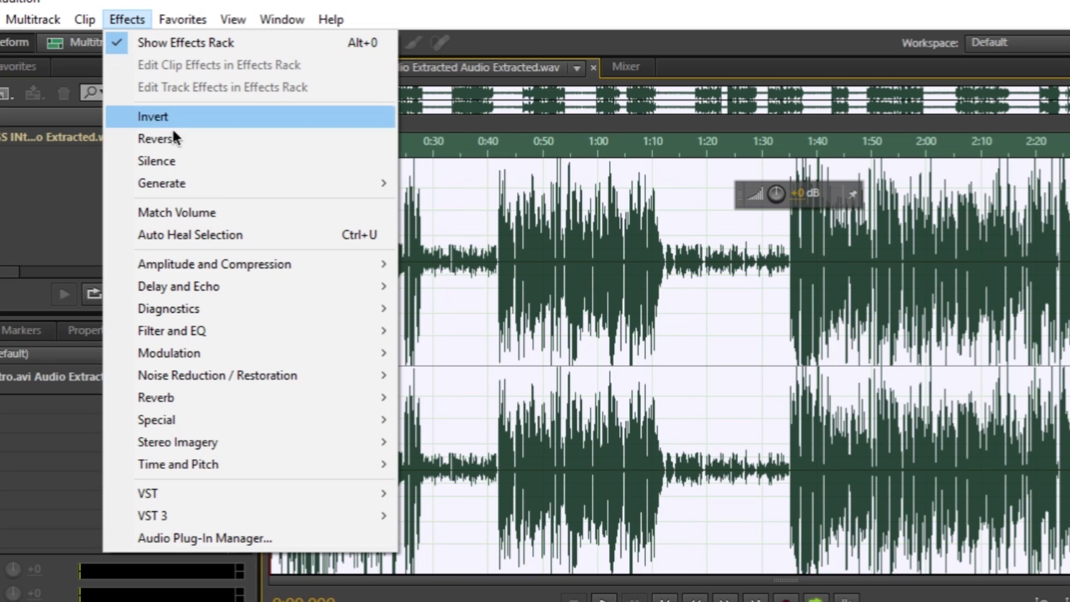
{"action": "mouse_move", "coordinate": [231, 269]}
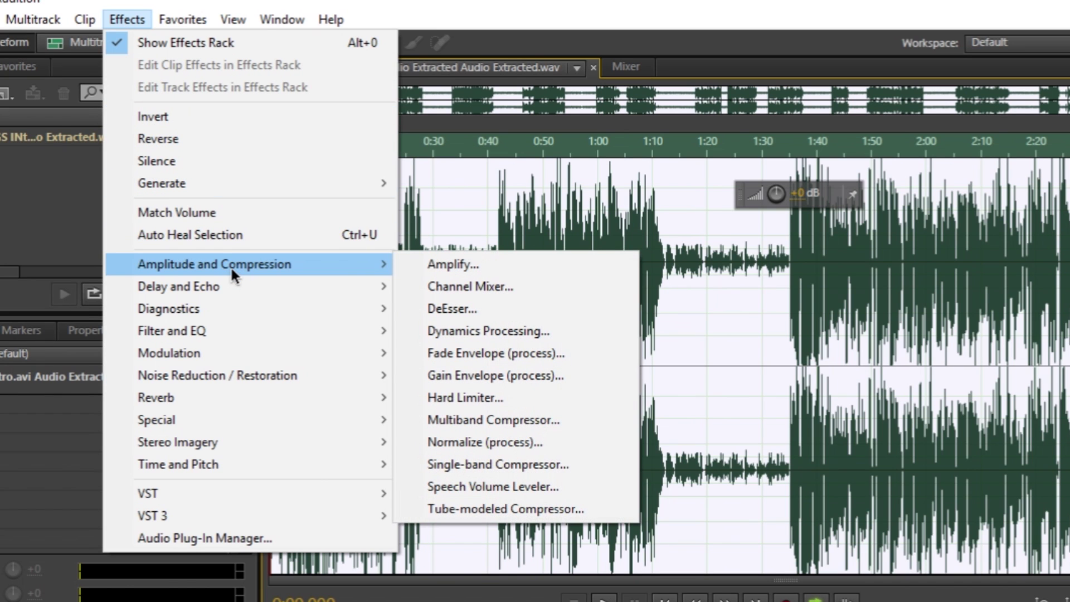
{"action": "left_click", "coordinate": [549, 487]}
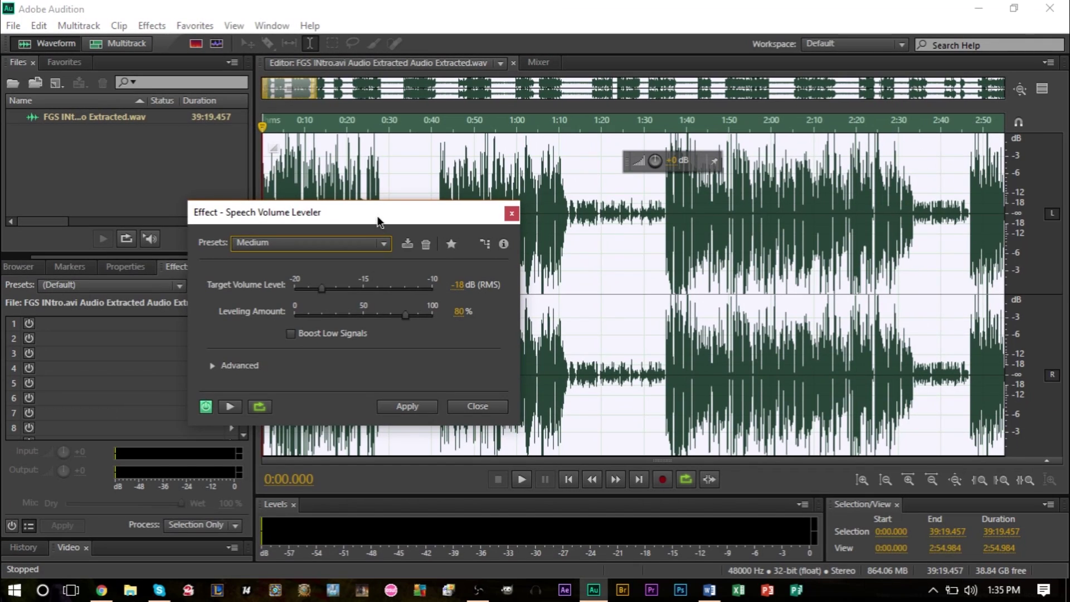
{"action": "left_click_drag", "start_coordinate": [378, 222], "coordinate": [558, 124]}
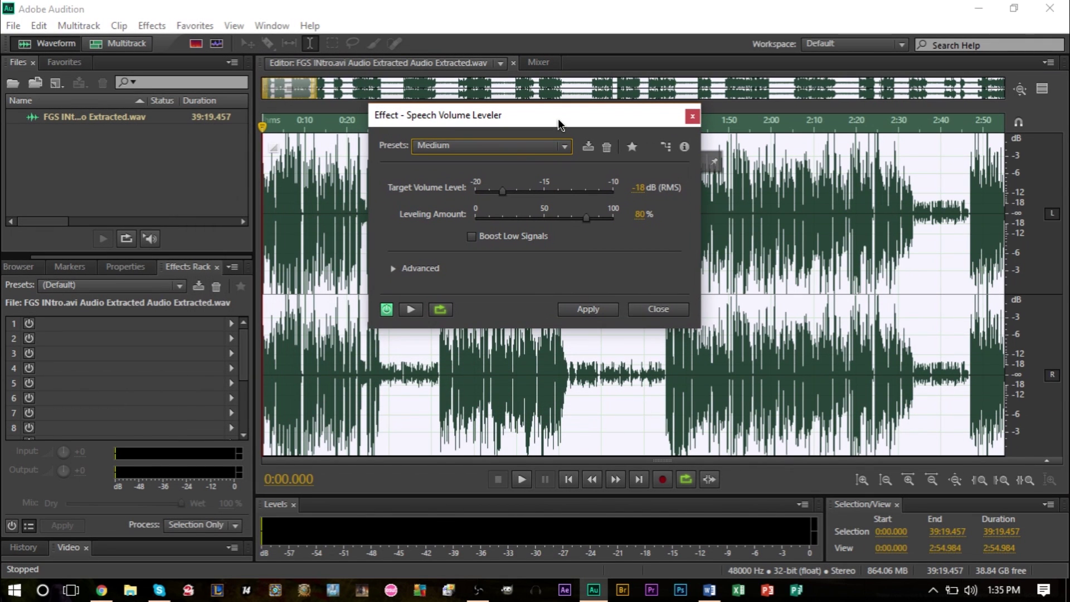
{"action": "left_click", "coordinate": [393, 269]}
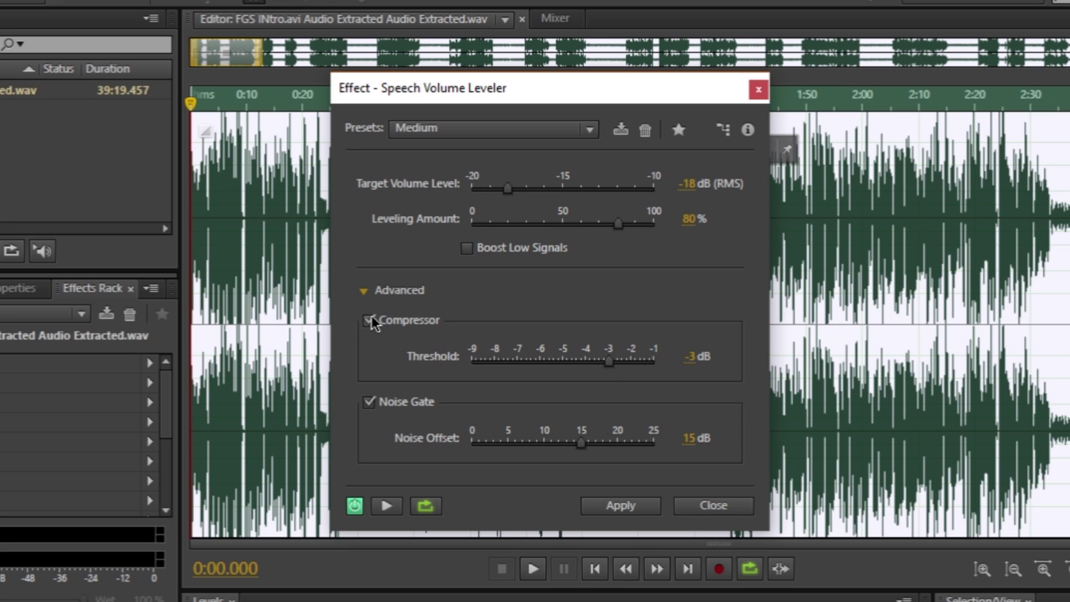
{"action": "left_click", "coordinate": [394, 291]}
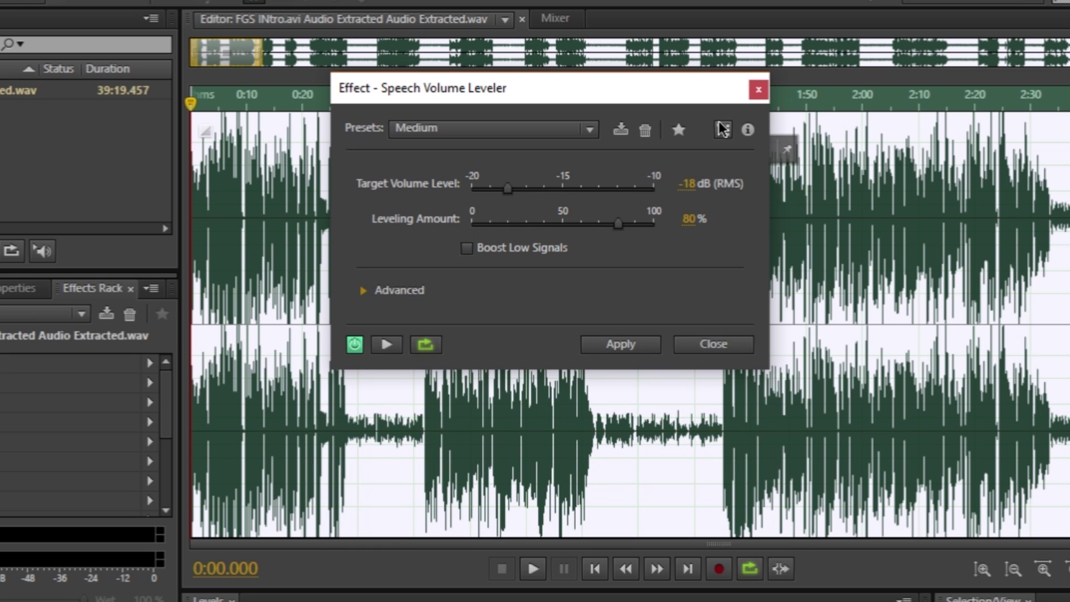
{"action": "left_click", "coordinate": [759, 90]}
- Look over the Noise Reduction / Restoration effects, then dismiss the menu without applying anything
{"action": "left_click", "coordinate": [152, 26]}
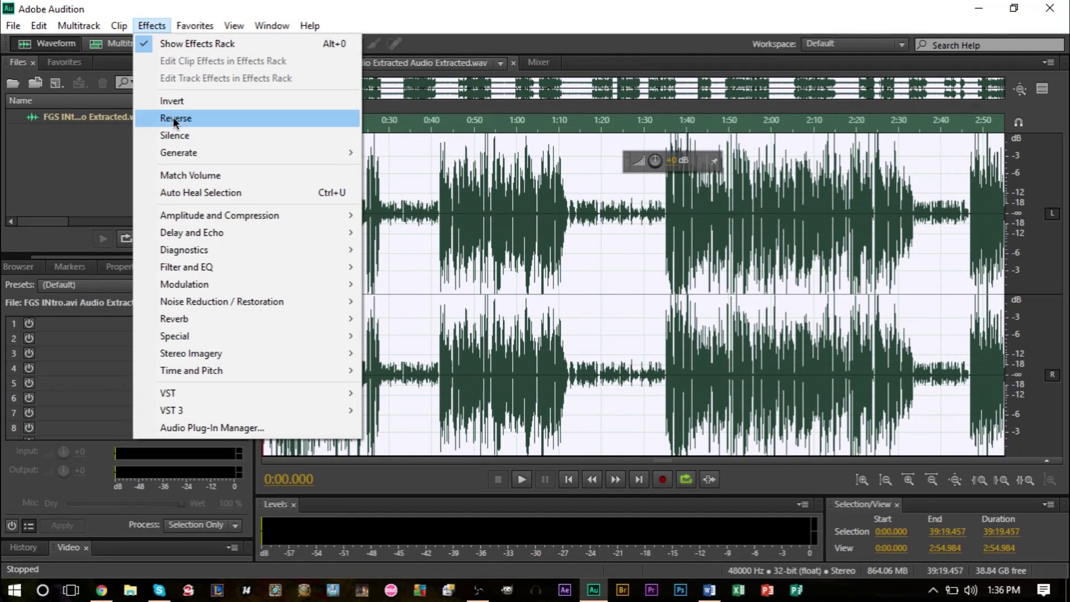
{"action": "mouse_move", "coordinate": [253, 301]}
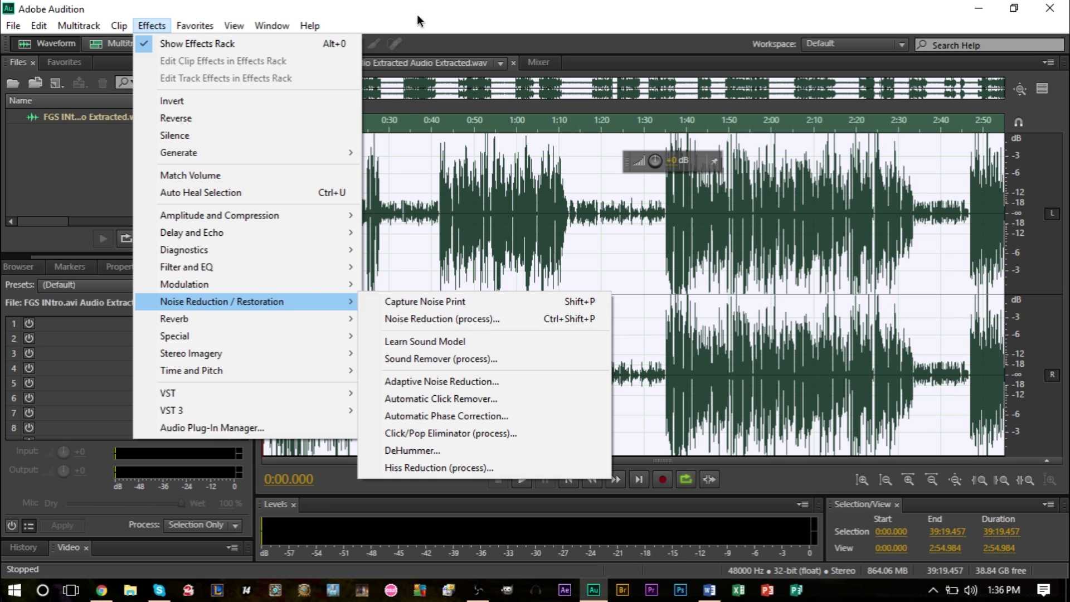
{"action": "left_click", "coordinate": [400, 301]}
- Open the Speech Volume Leveler and keep its Medium preset (-18 dB target, 80% leveling)
{"action": "left_click", "coordinate": [152, 25]}
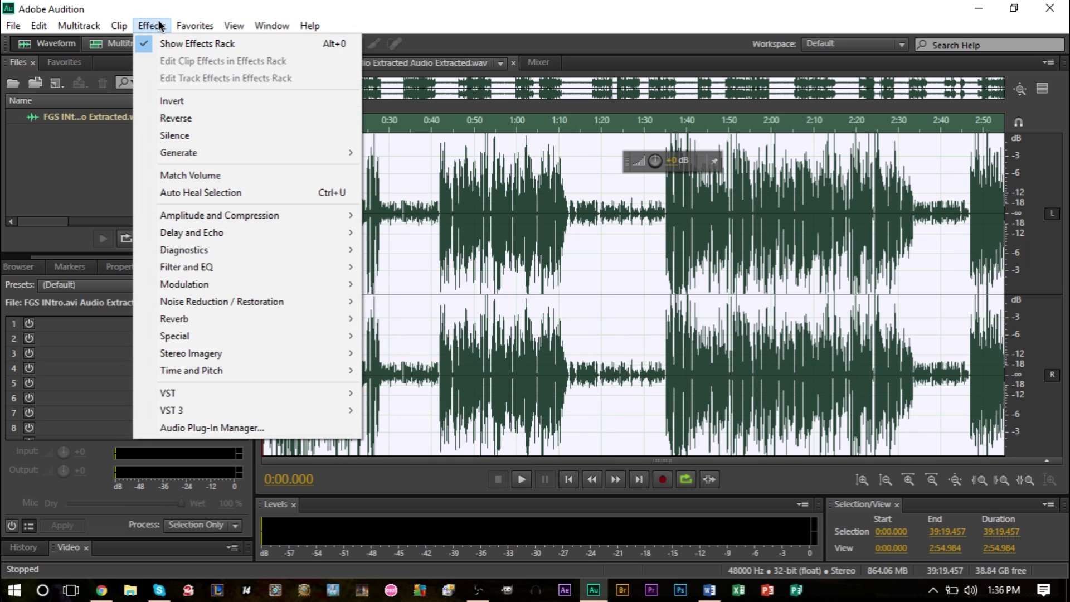
{"action": "mouse_move", "coordinate": [248, 217]}
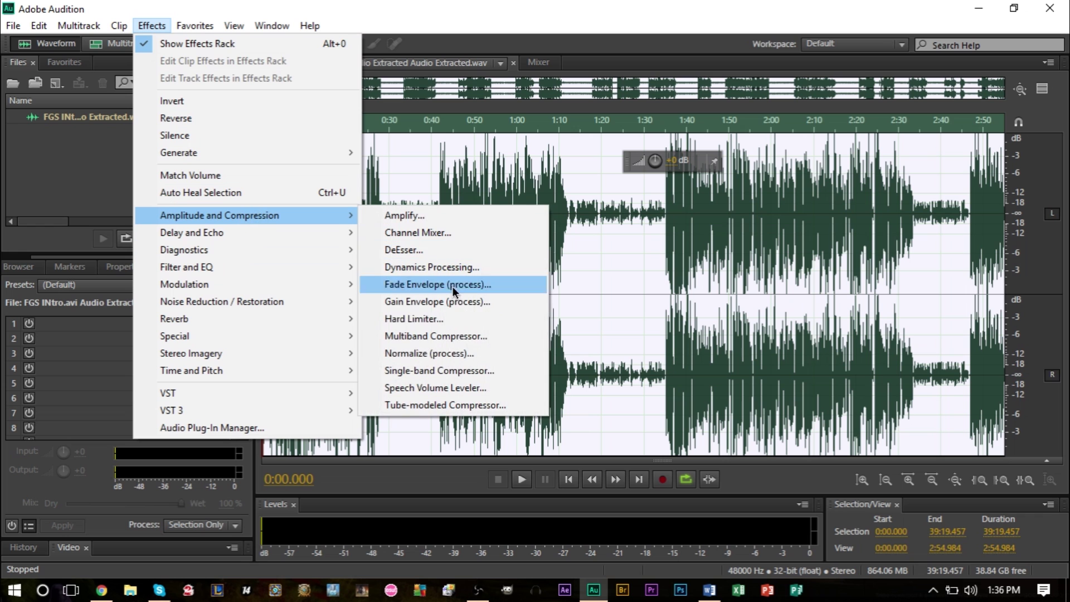
{"action": "left_click", "coordinate": [450, 389]}
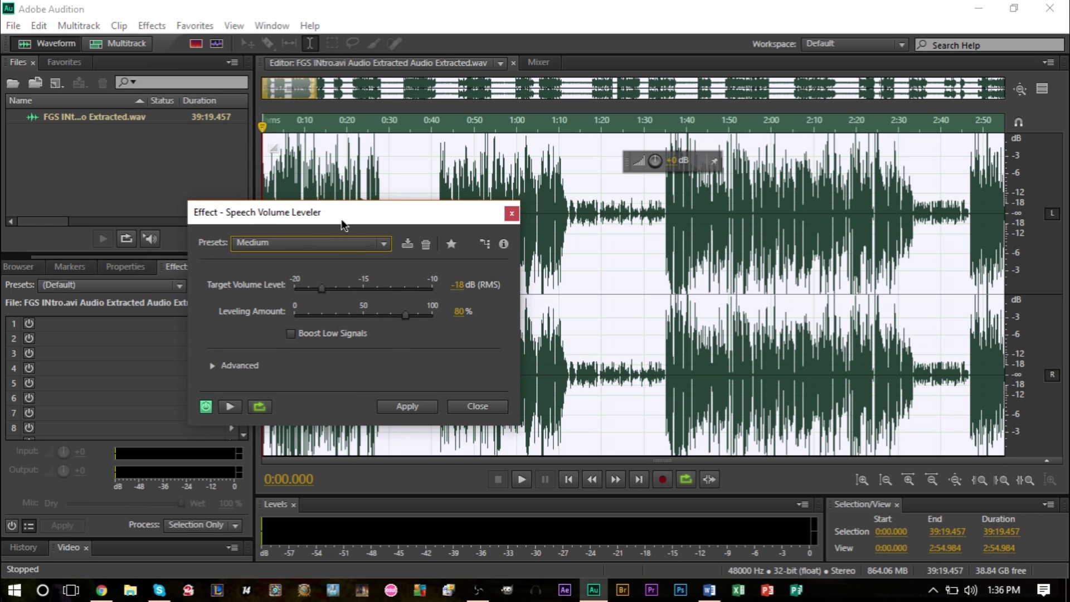
{"action": "left_click_drag", "start_coordinate": [335, 212], "coordinate": [372, 211]}
{"action": "left_click", "coordinate": [326, 242]}
{"action": "left_click", "coordinate": [328, 241]}
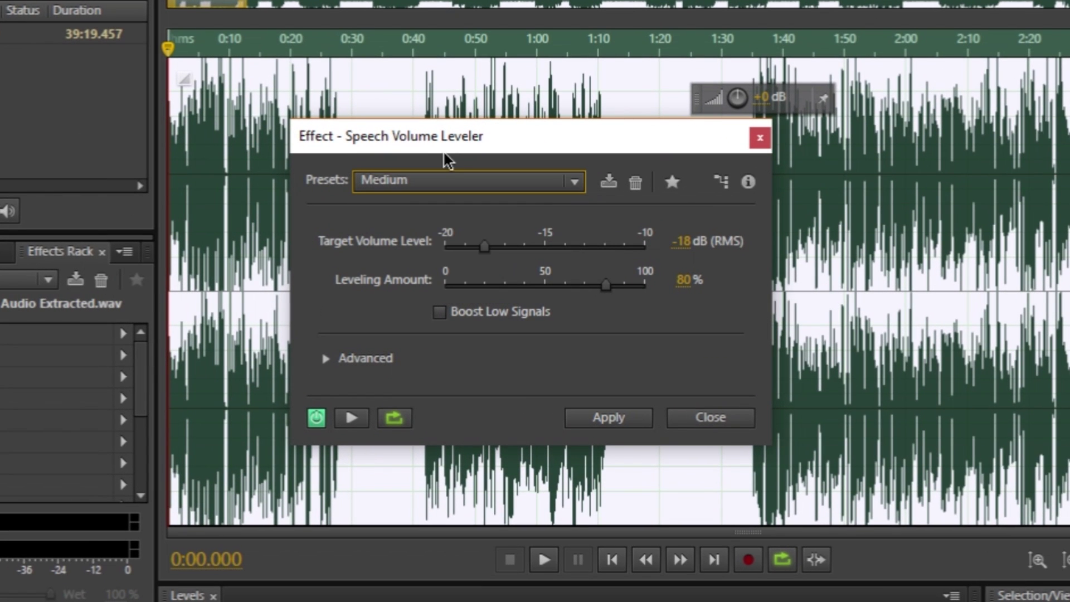
{"action": "left_click", "coordinate": [436, 185]}
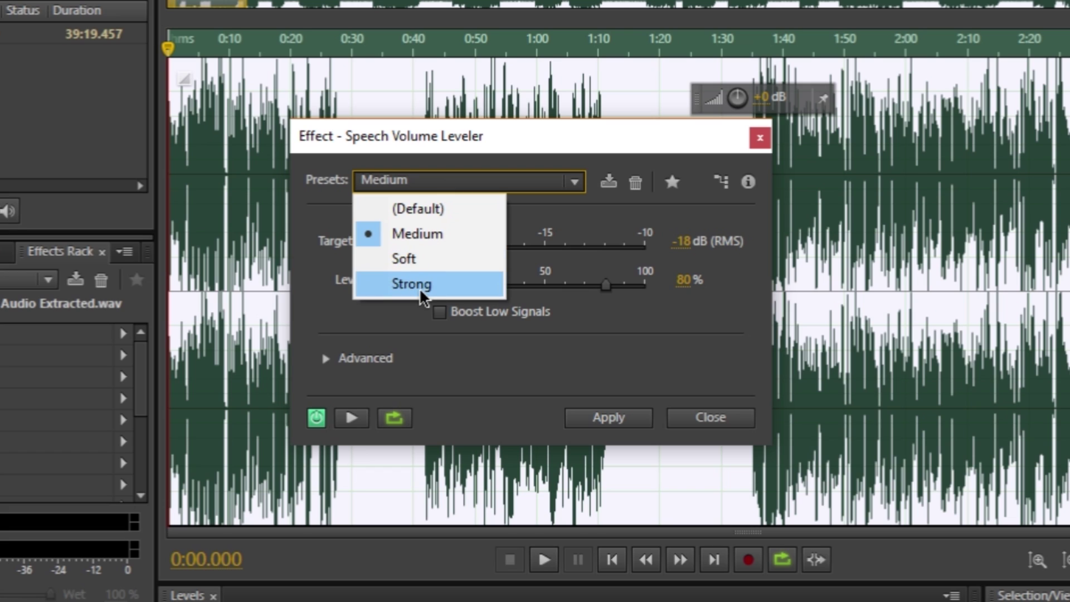
{"action": "left_click", "coordinate": [422, 243]}
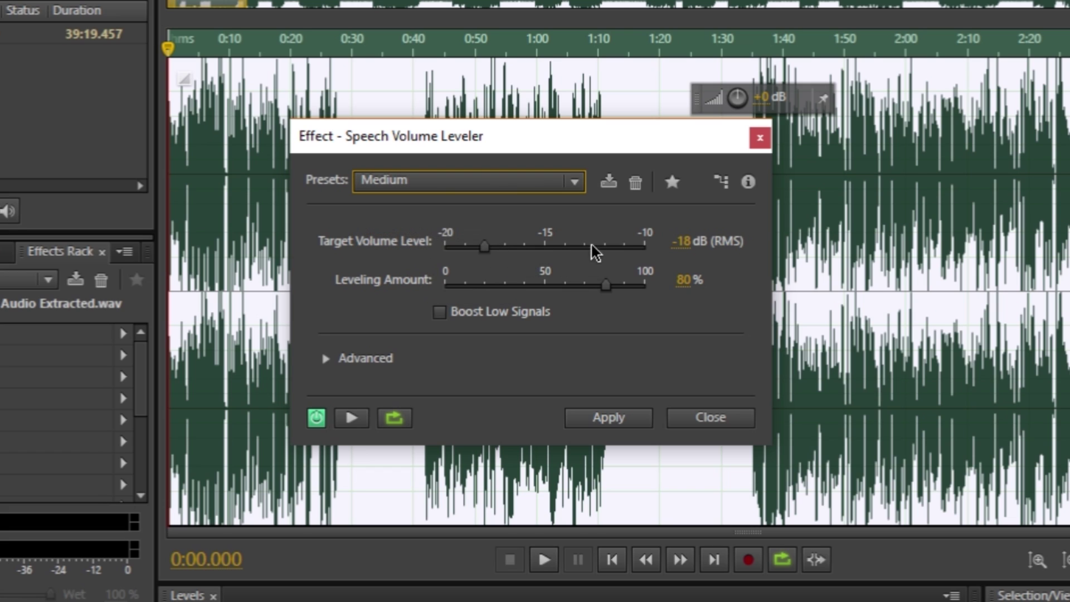
{"action": "left_click", "coordinate": [446, 188]}
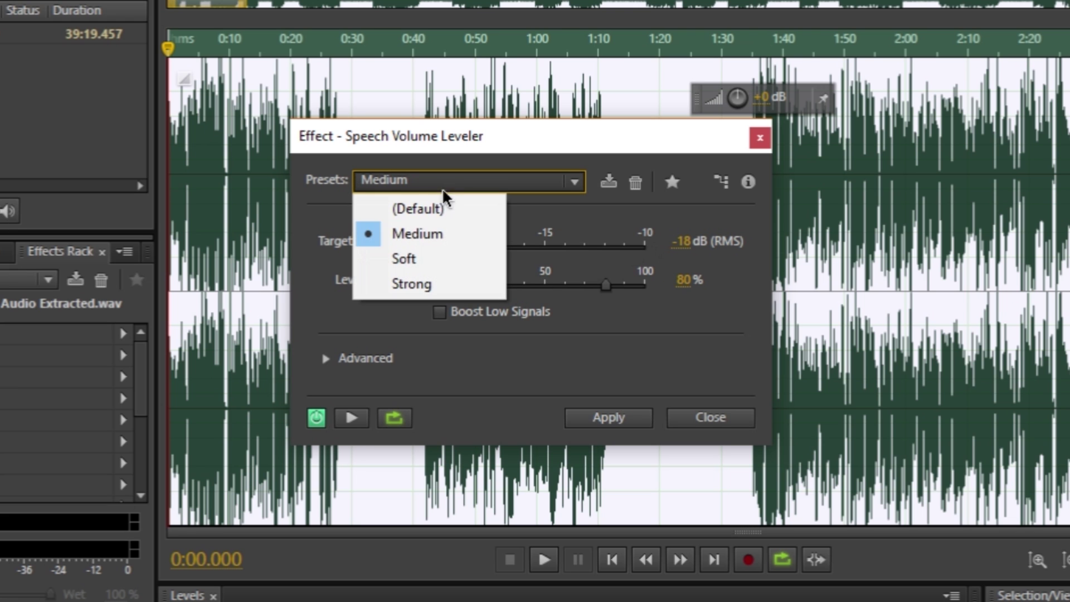
{"action": "left_click", "coordinate": [446, 245]}
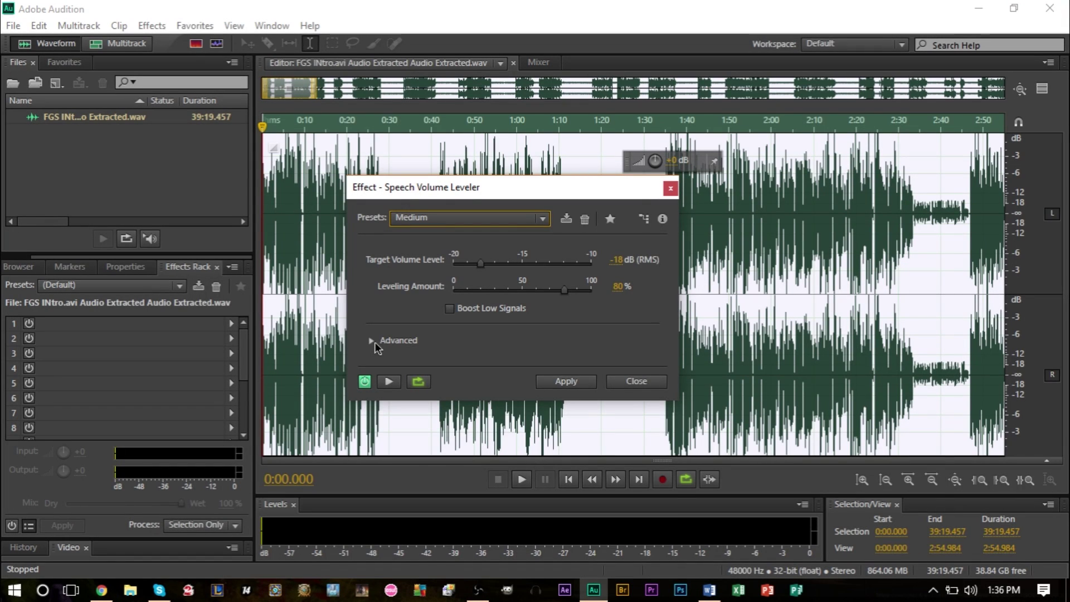
- Review the Advanced options and apply the leveler to the whole interview
{"action": "left_click", "coordinate": [373, 341]}
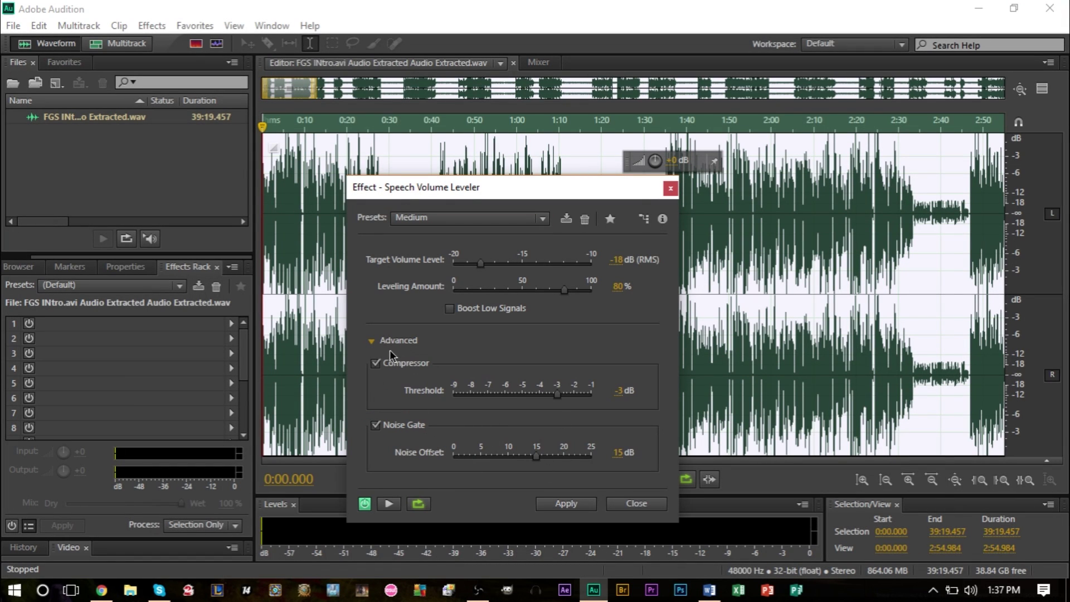
{"action": "left_click", "coordinate": [388, 344]}
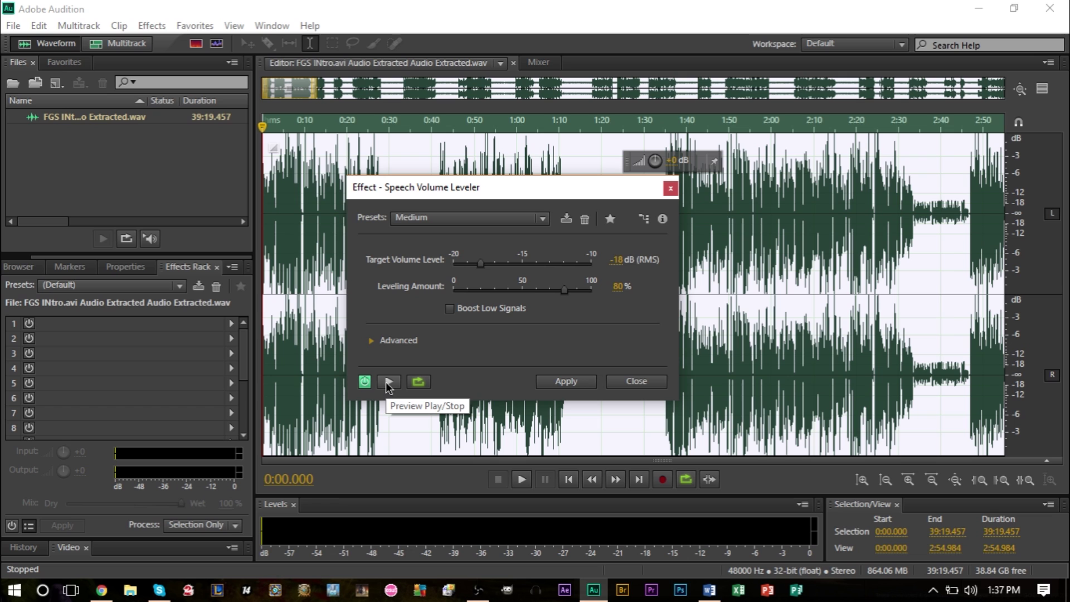
{"action": "left_click", "coordinate": [552, 380]}
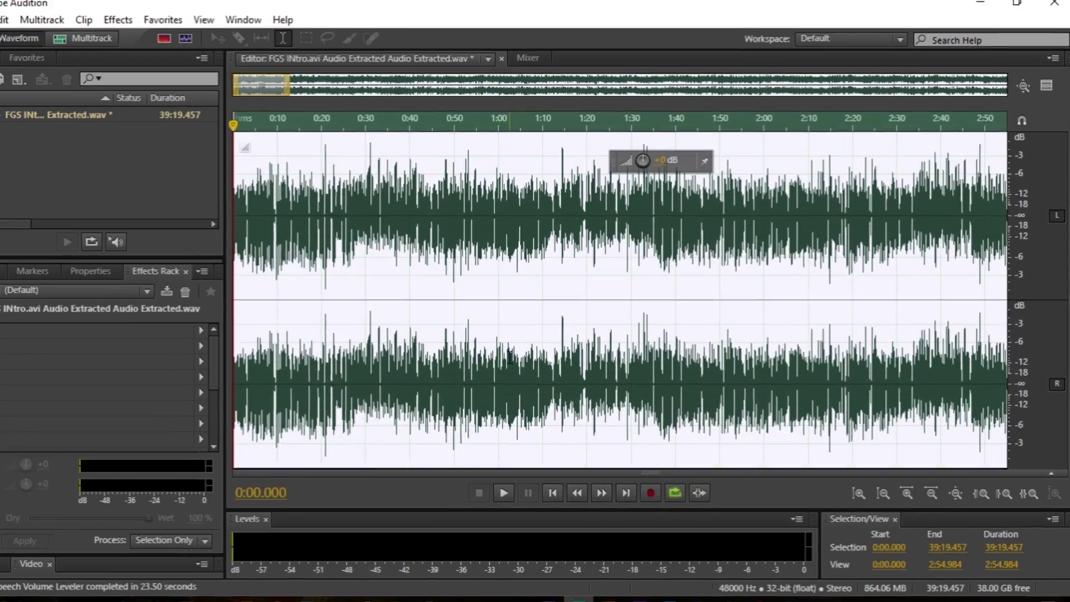
- Play the leveled interview from about 0:22.5 to 0:30, then stop
{"action": "left_click", "coordinate": [528, 347]}
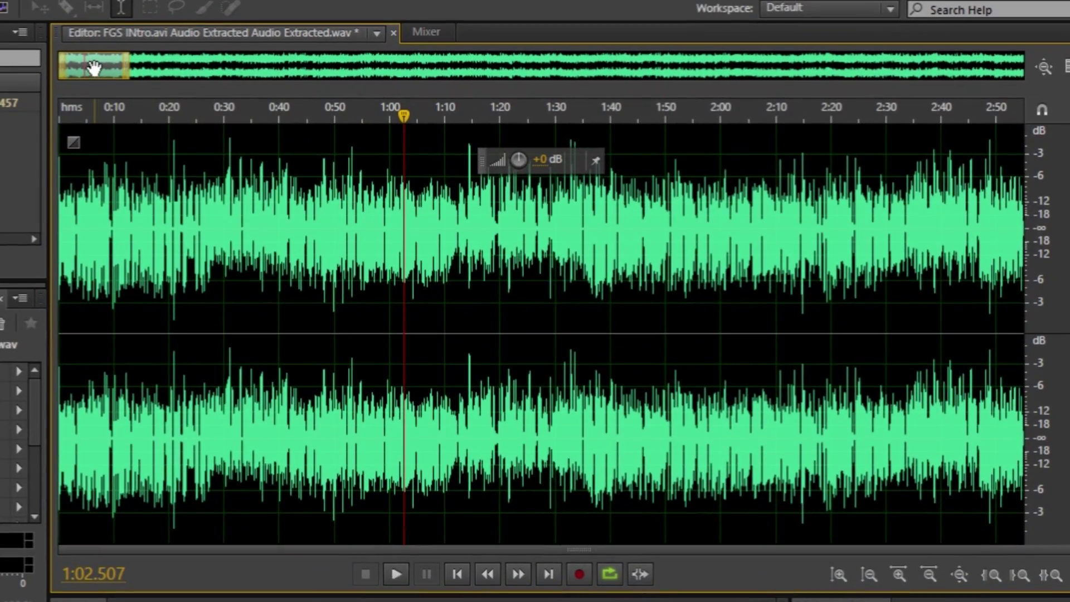
{"action": "left_click_drag", "start_coordinate": [94, 67], "coordinate": [640, 135]}
{"action": "scroll", "coordinate": [695, 136], "scroll_direction": "down", "scroll_amount": 15}
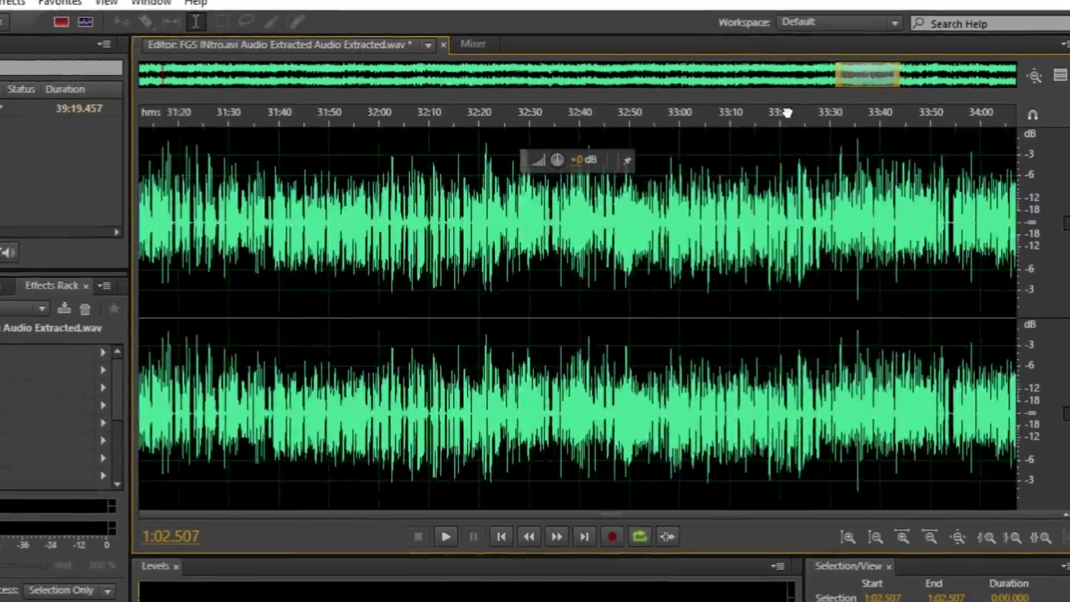
{"action": "scroll", "coordinate": [787, 113], "scroll_direction": "up", "scroll_amount": 20}
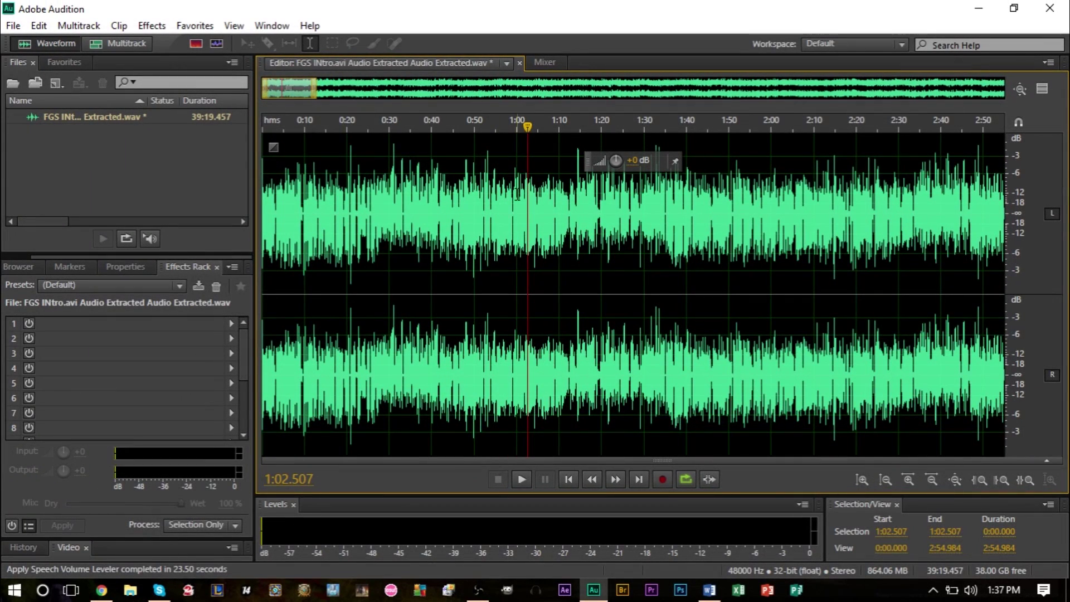
{"action": "left_click", "coordinate": [357, 215]}
{"action": "key", "text": "space"}
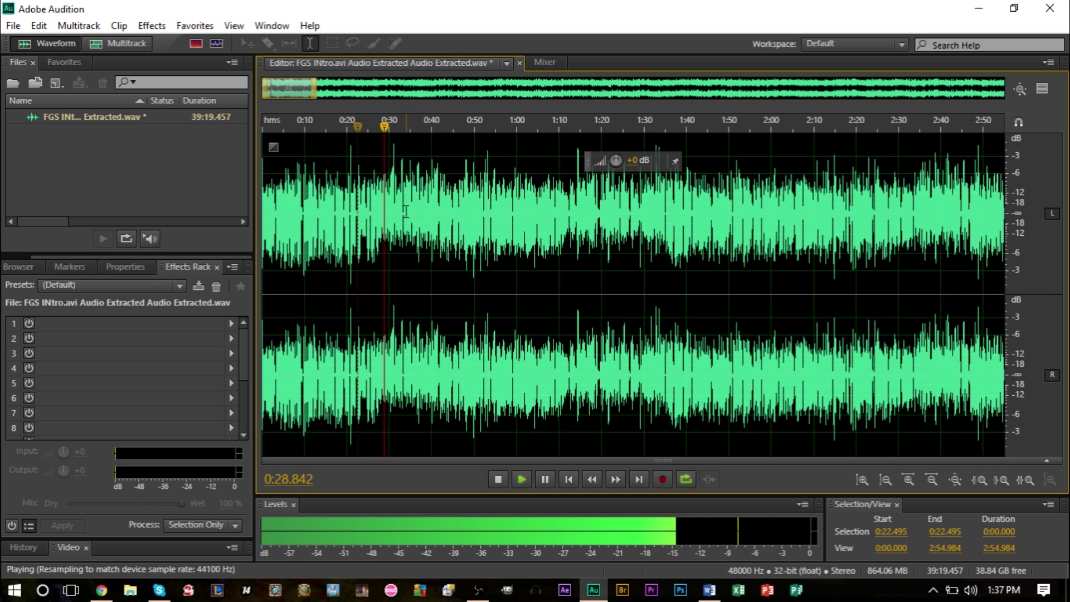
{"action": "key", "text": "space"}
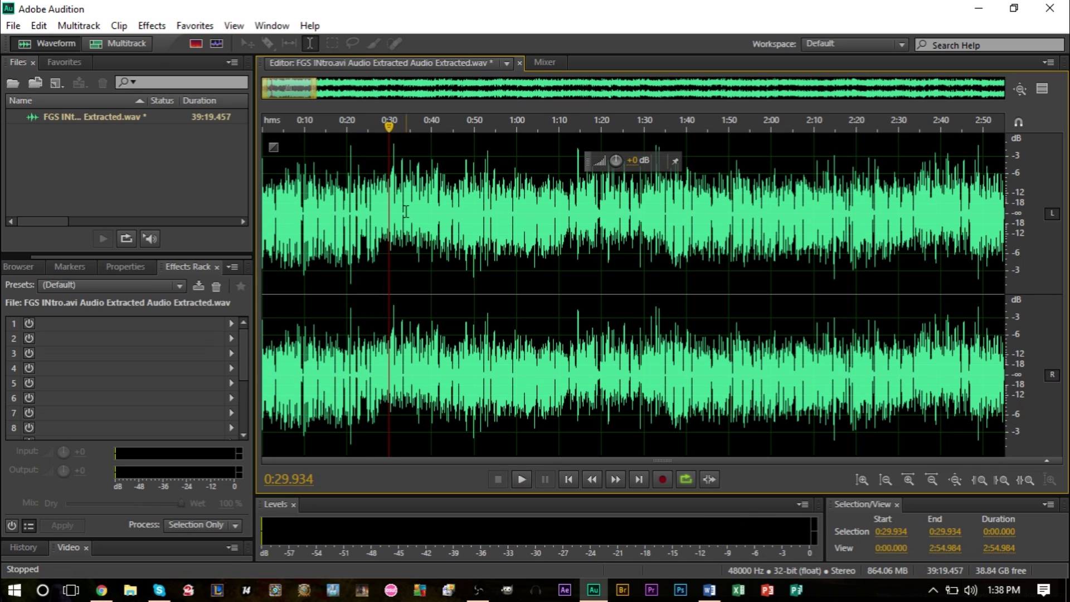